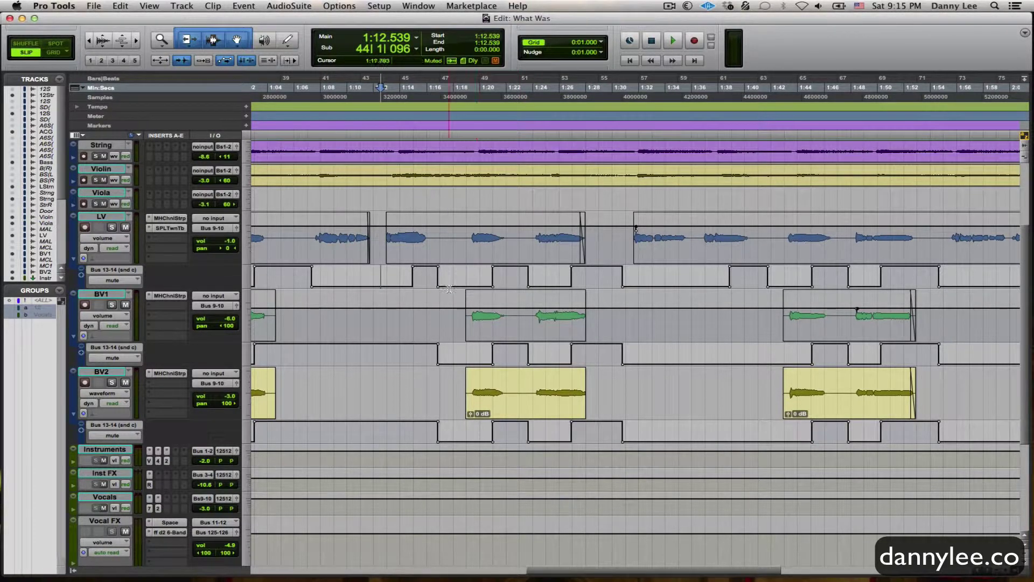
# Select the 1:12–1:18 lead vocal phrase and that stretch of LV's send-mute automation
pyautogui.click(378, 274)
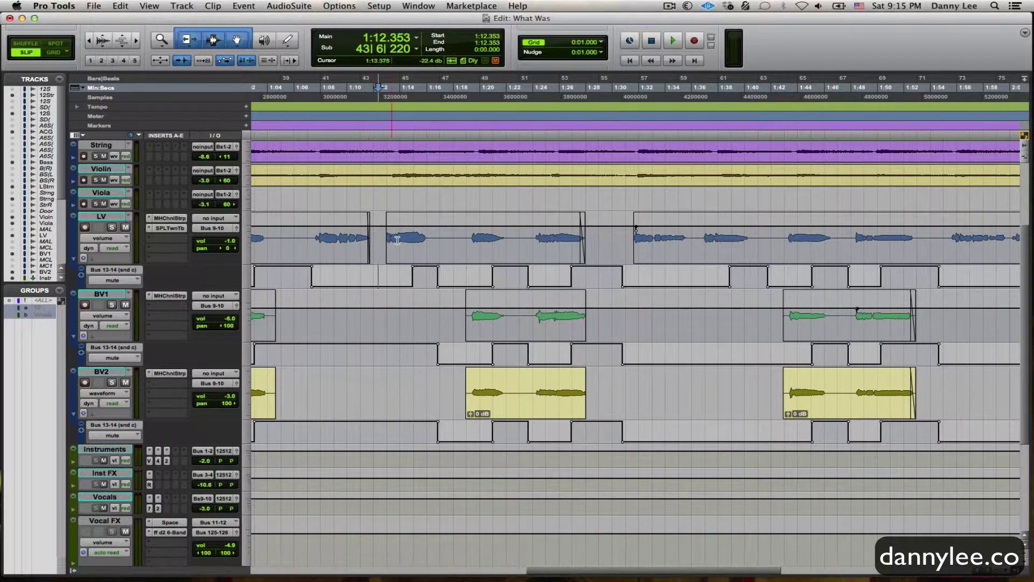
pyautogui.moveTo(379, 240); pyautogui.dragTo(459, 240)
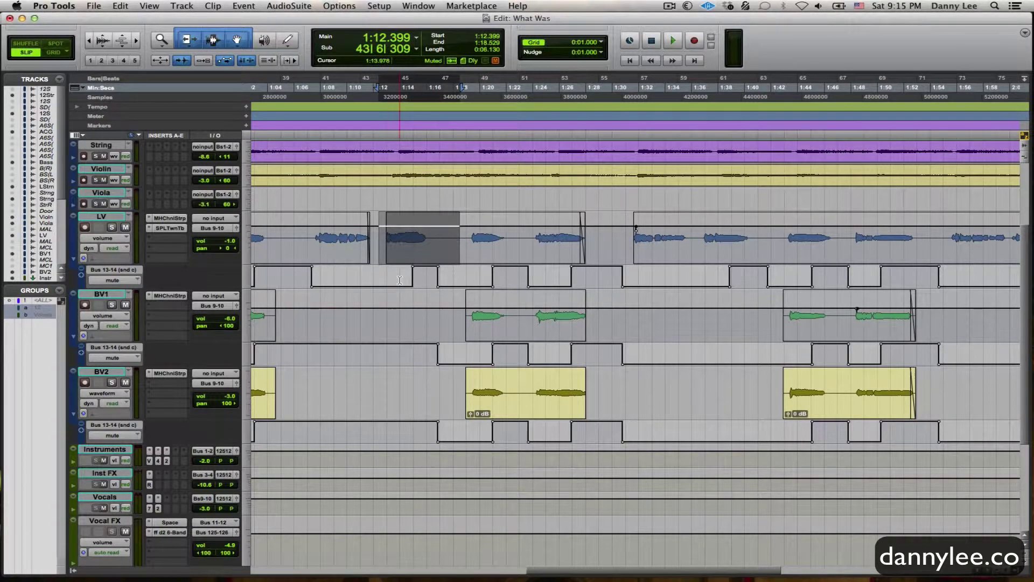
pyautogui.moveTo(399, 277); pyautogui.dragTo(468, 277)
# Inspect the Mod Delay III plugin settings on Vocal FX 2, then return to the vocal tracks
pyautogui.scroll(-5, 416, 268)
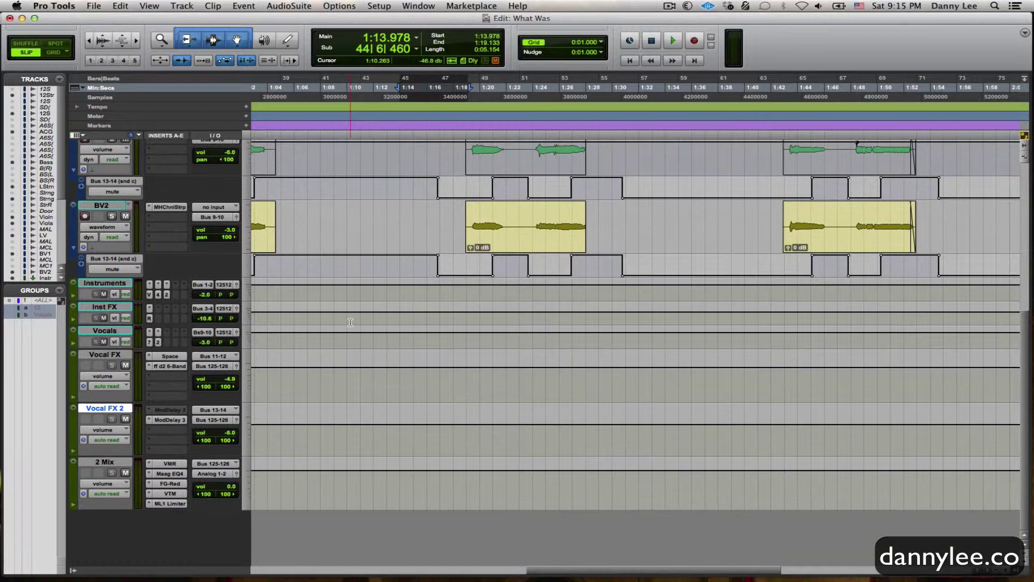
pyautogui.click(167, 420)
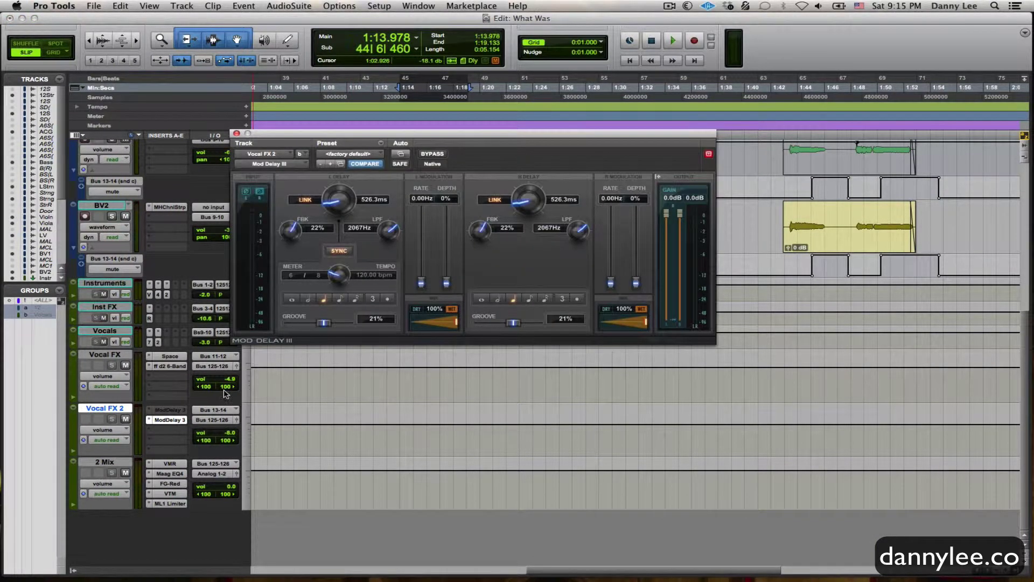
pyautogui.click(237, 133)
pyautogui.scroll(6, 253, 156)
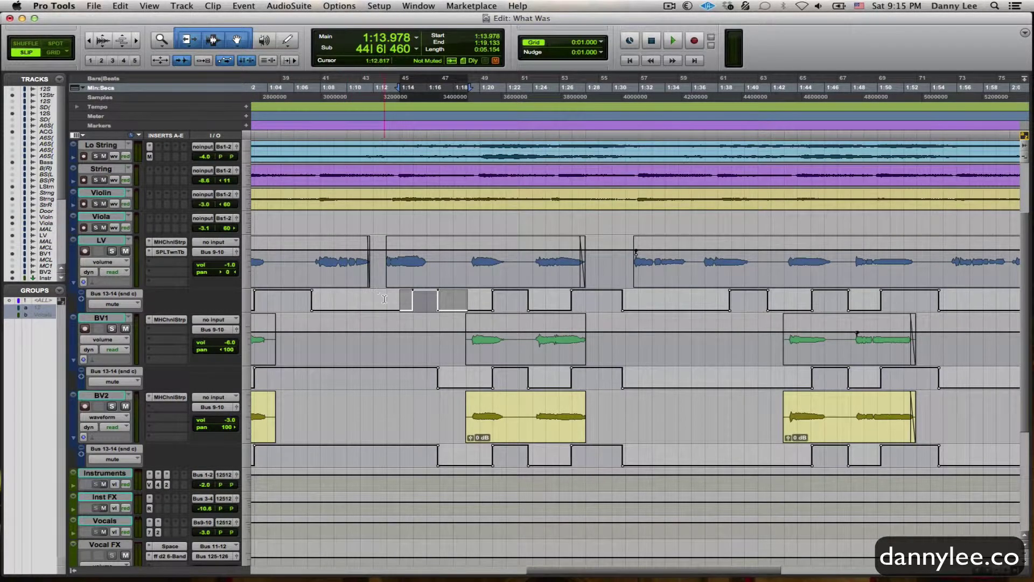
# Place the playback start at 1:07.616 in LV and play through the vocal delay throws
pyautogui.click(385, 297)
pyautogui.click(383, 298)
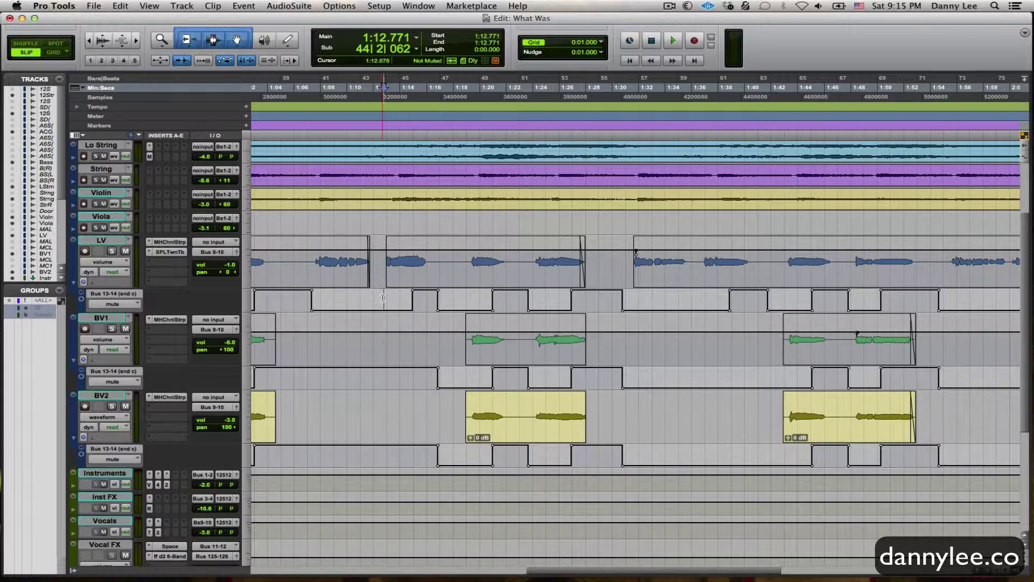
pyautogui.click(382, 298)
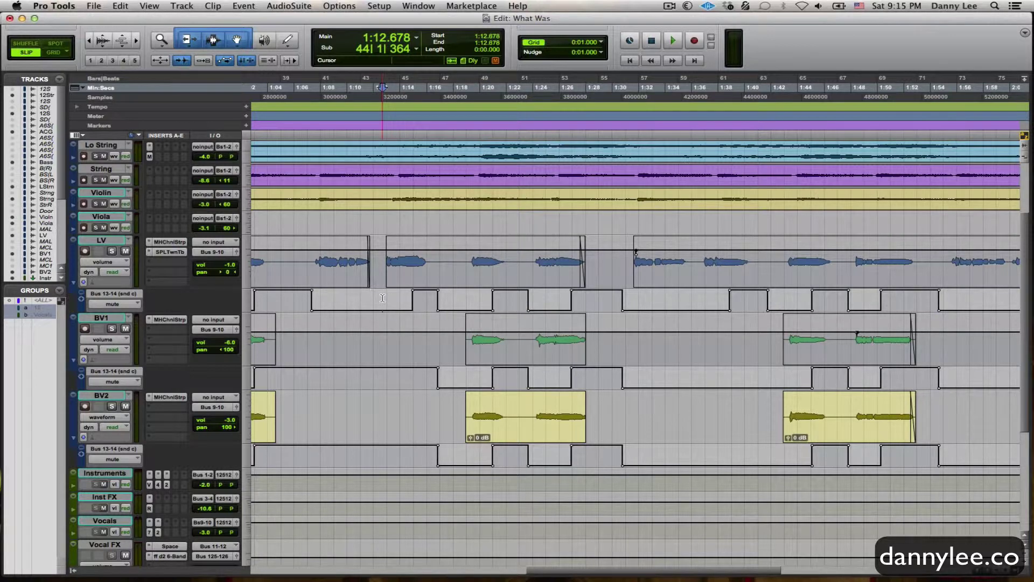
pyautogui.click(315, 299)
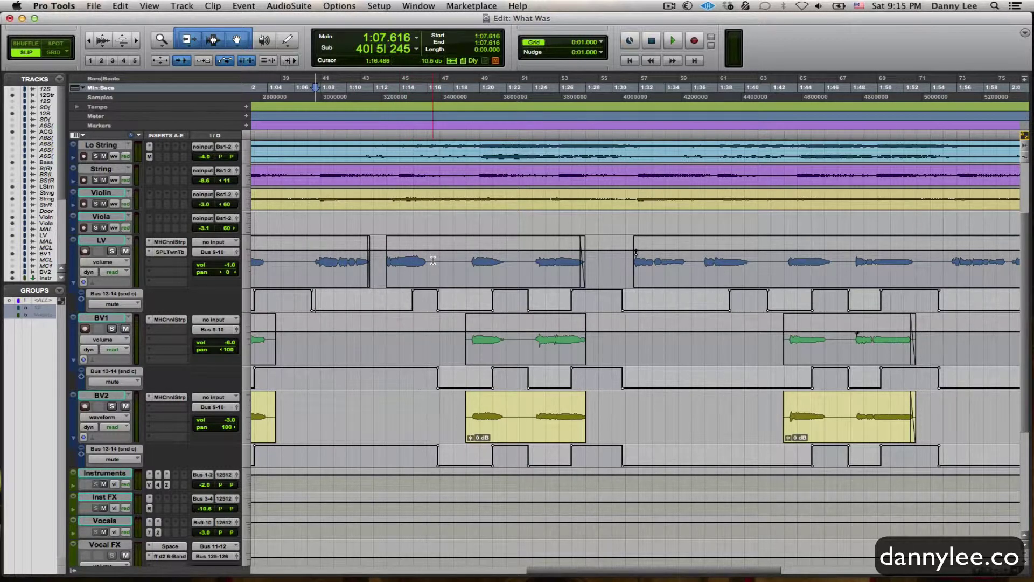
pyautogui.press('space')
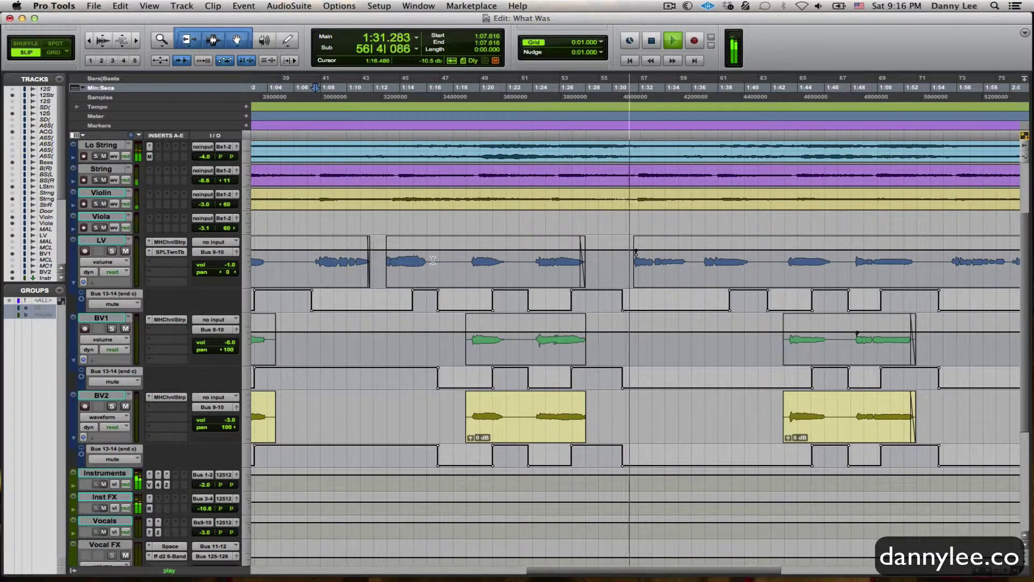
pyautogui.press('space')
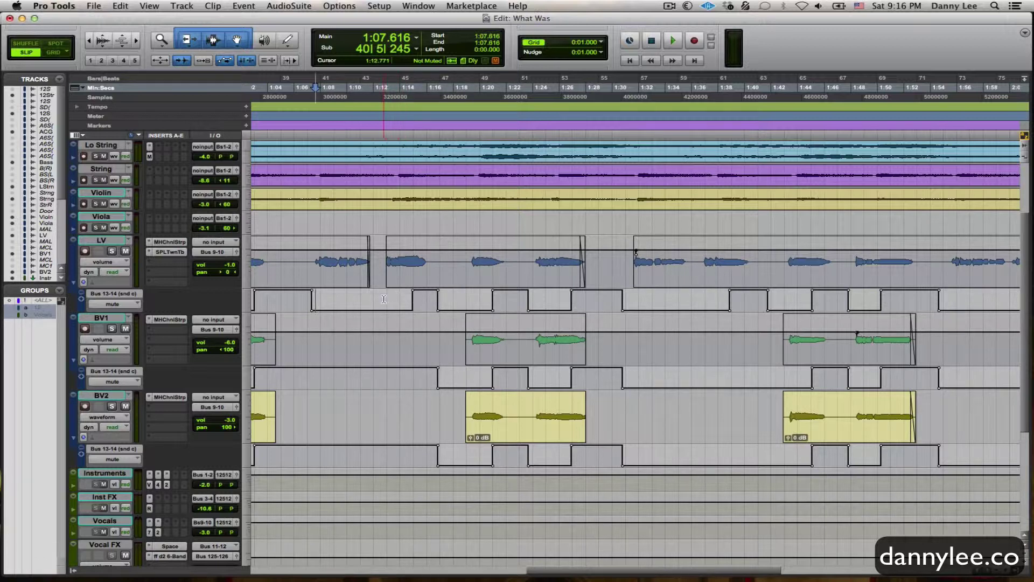
# Solo LV and select 1:12.260–1:28.978 in its Bus 13-14 send-mute lane
pyautogui.click(112, 250)
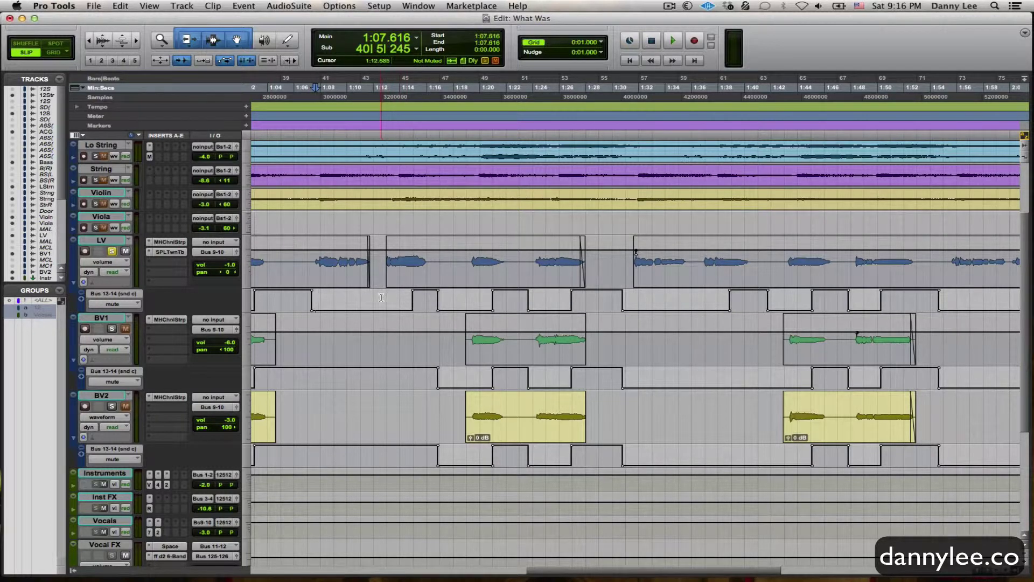
pyautogui.moveTo(380, 298); pyautogui.dragTo(598, 302)
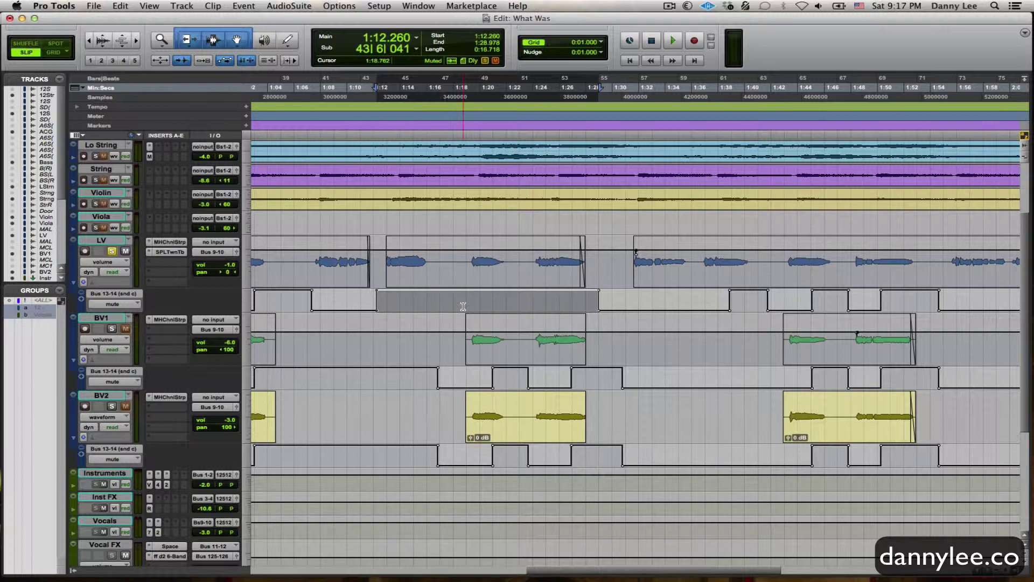
# Play the selected range with LV soloed, then again unsoloed in the full mix
pyautogui.press('space')
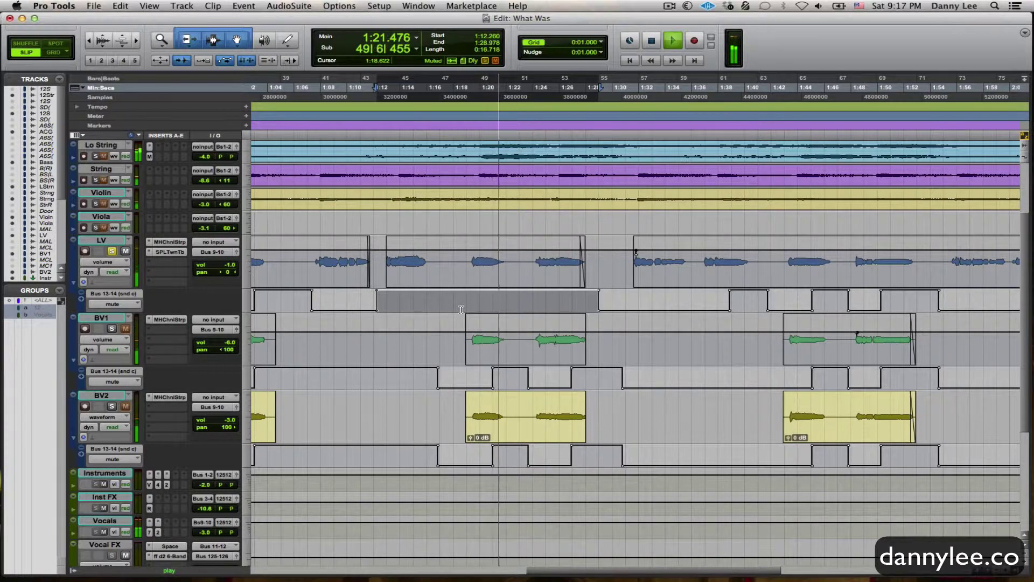
pyautogui.press('space')
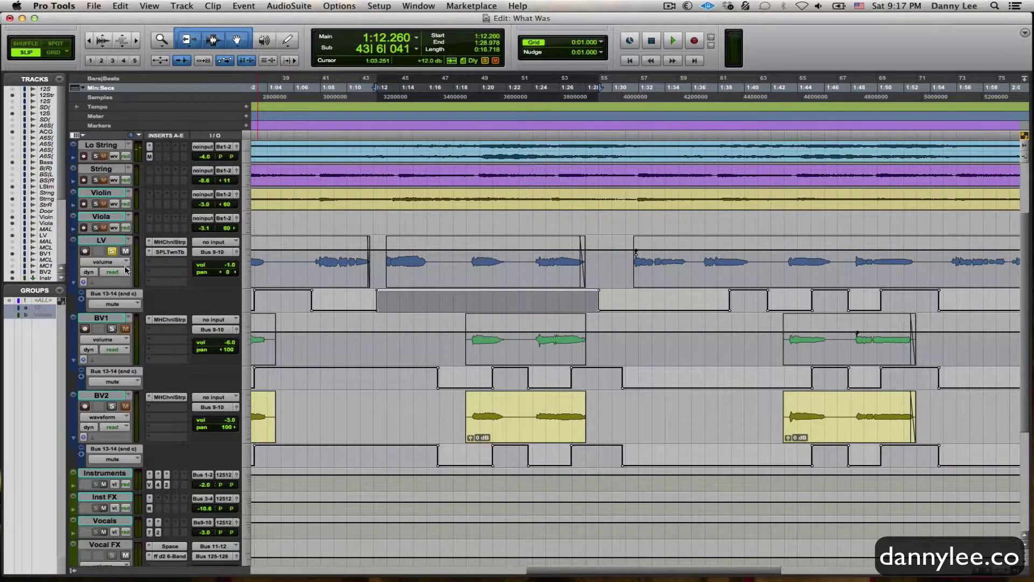
pyautogui.click(112, 252)
pyautogui.press('space')
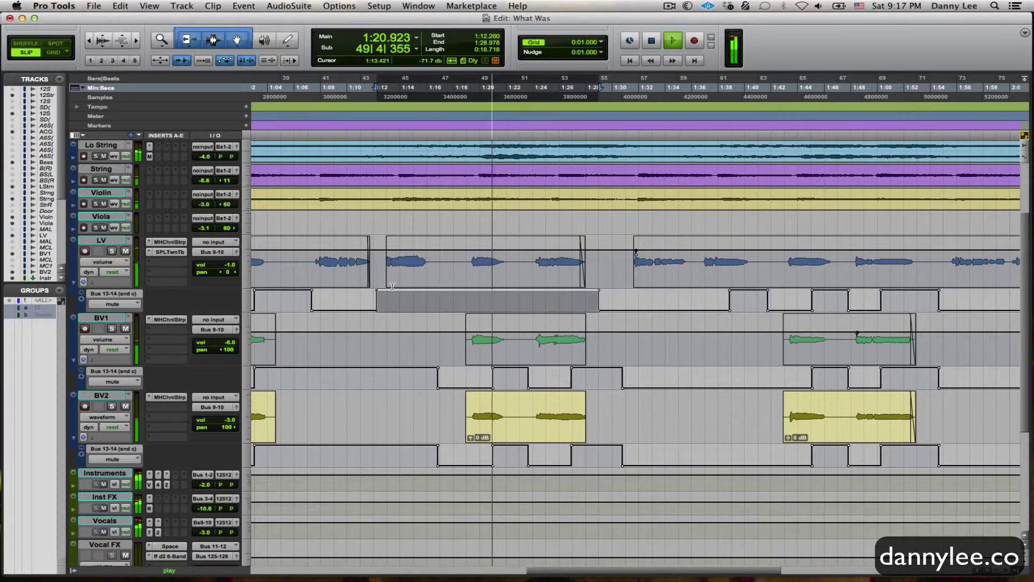
pyautogui.press('space')
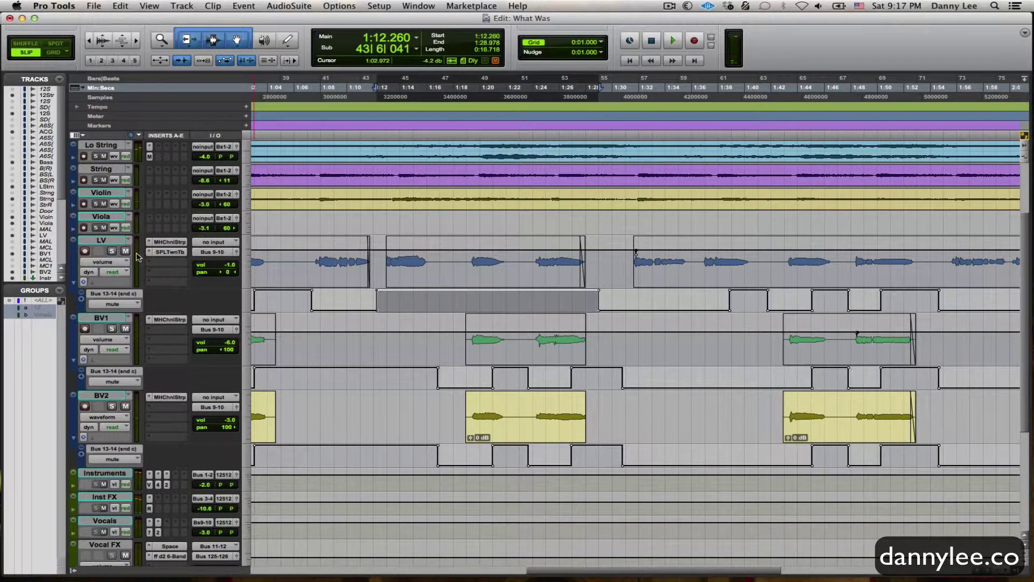
# Re-solo LV, replay the range, and leave LV unsoloed afterwards
pyautogui.click(112, 252)
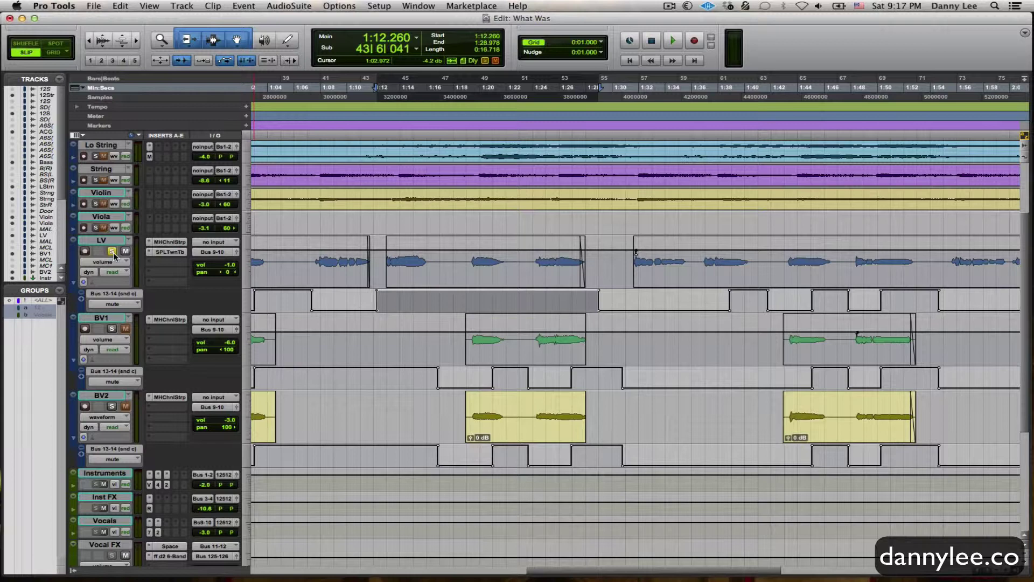
pyautogui.press('space')
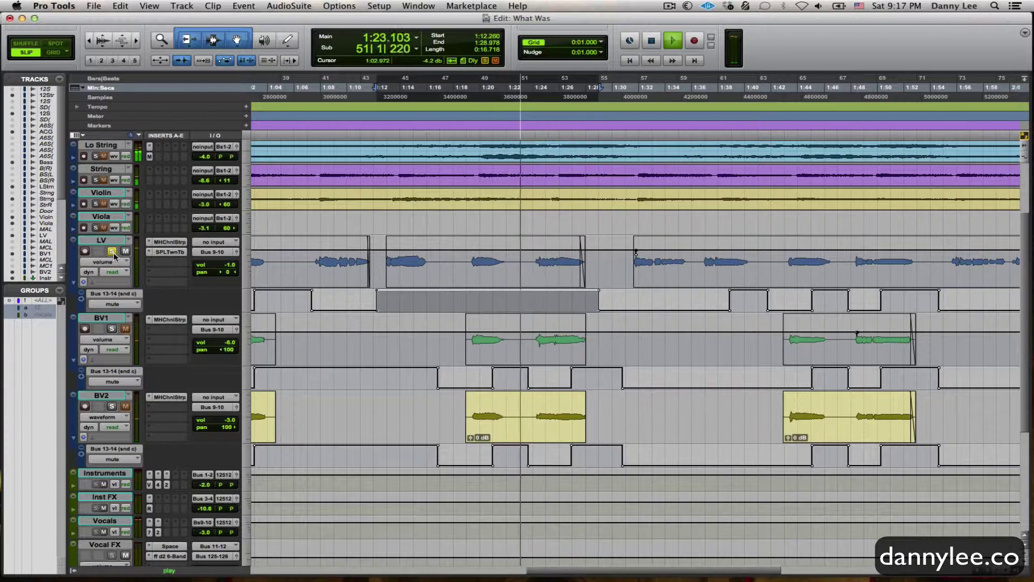
pyautogui.press('space')
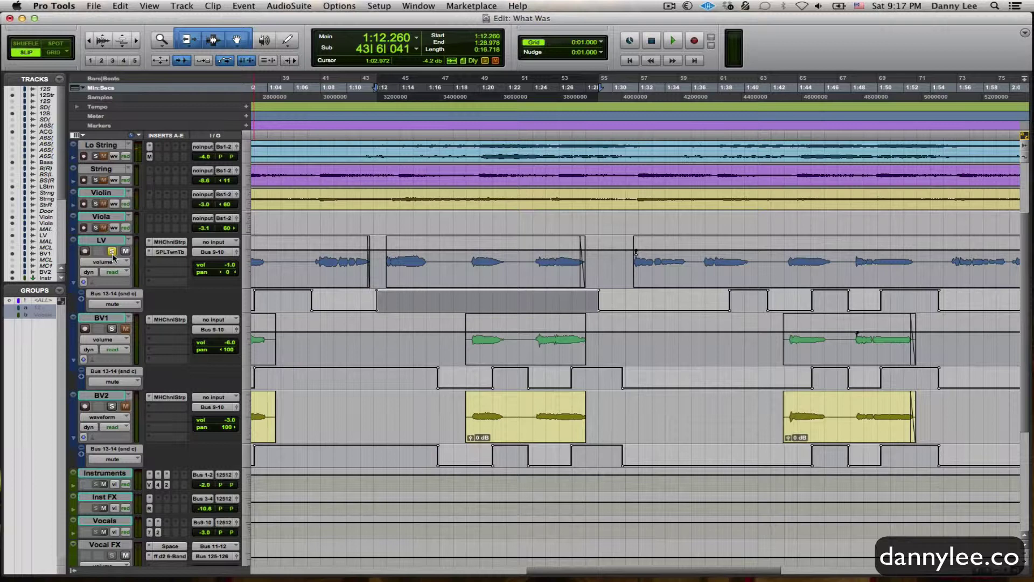
pyautogui.click(112, 253)
# Set the playback start to 1:12.724 in the LV mute lane and play from there
pyautogui.press('super+v')
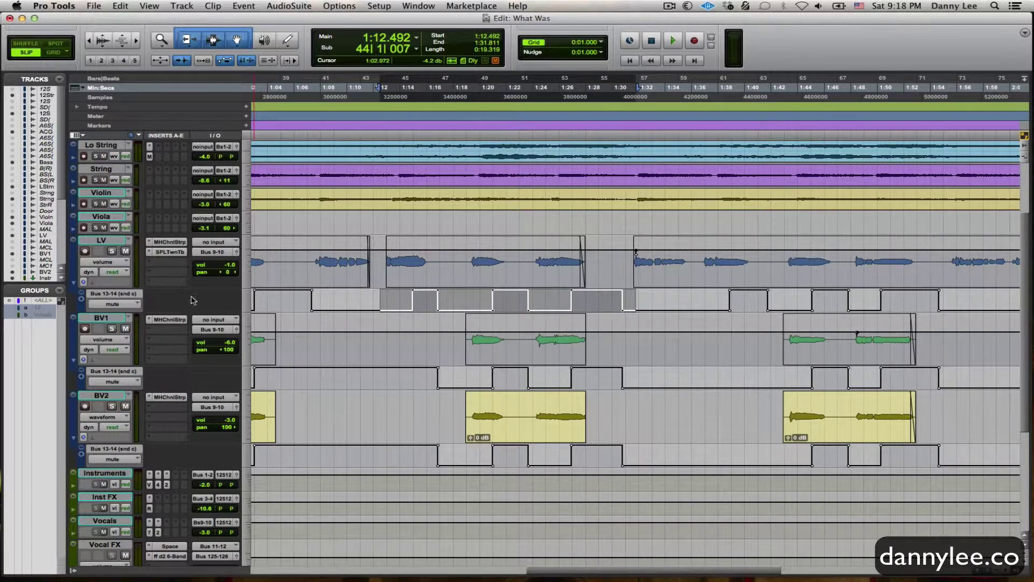
pyautogui.click(384, 297)
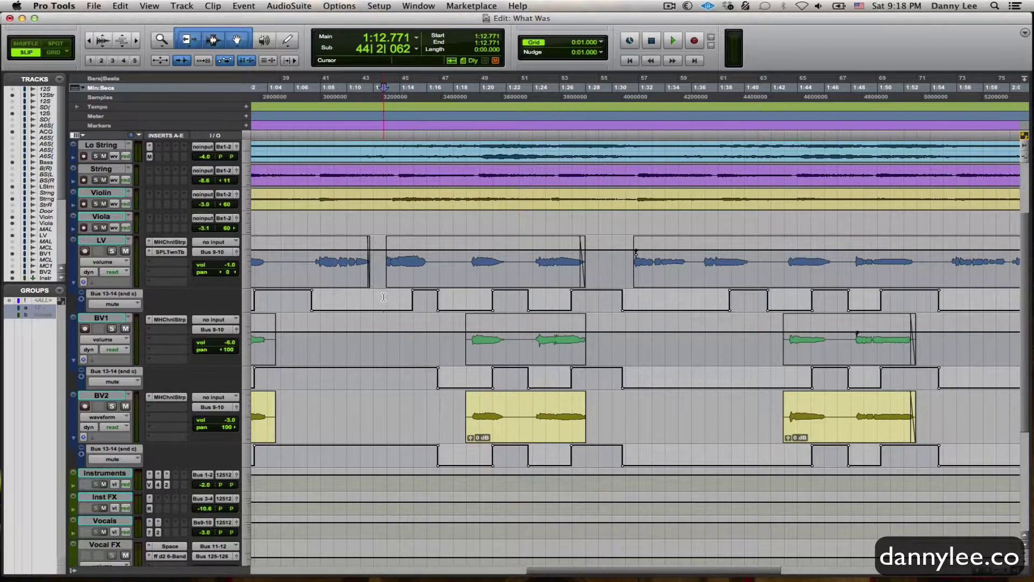
pyautogui.click(383, 297)
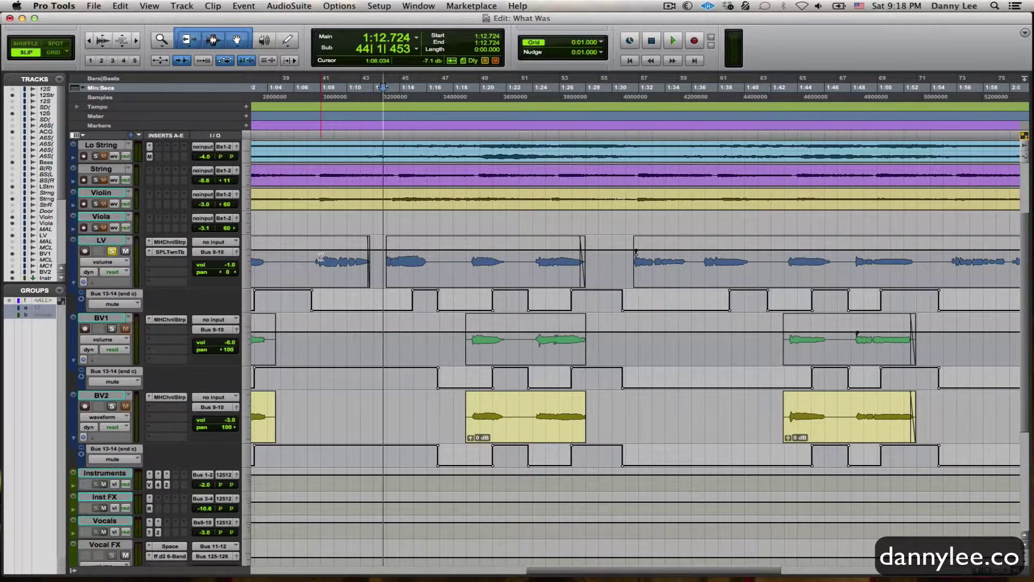
pyautogui.press('space')
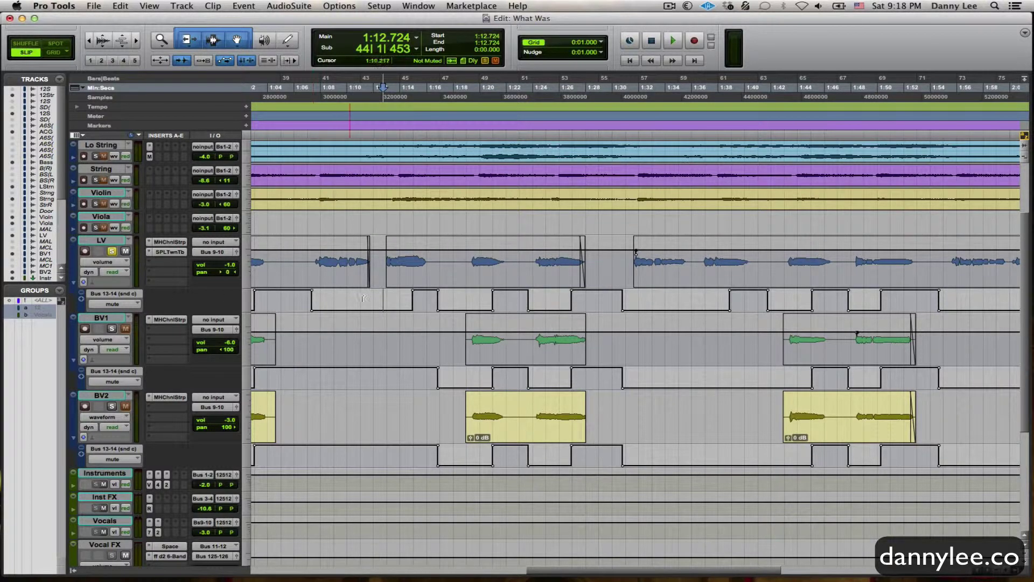
# Try LV mute-lane selections of 1:12.8–1:31.0 and 1:14–1:31, clearing each
pyautogui.moveTo(385, 298); pyautogui.dragTo(636, 469)
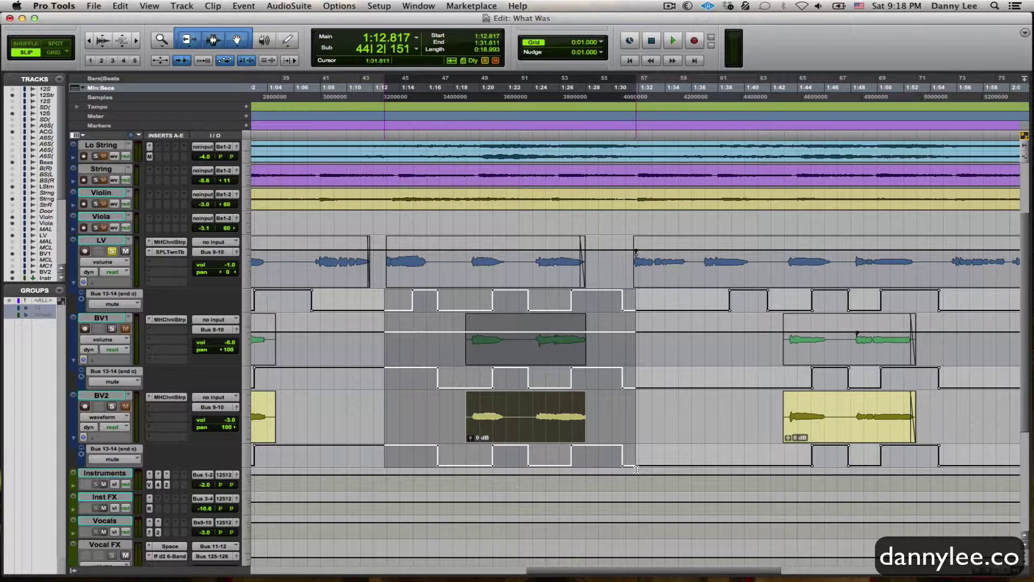
pyautogui.click(395, 301)
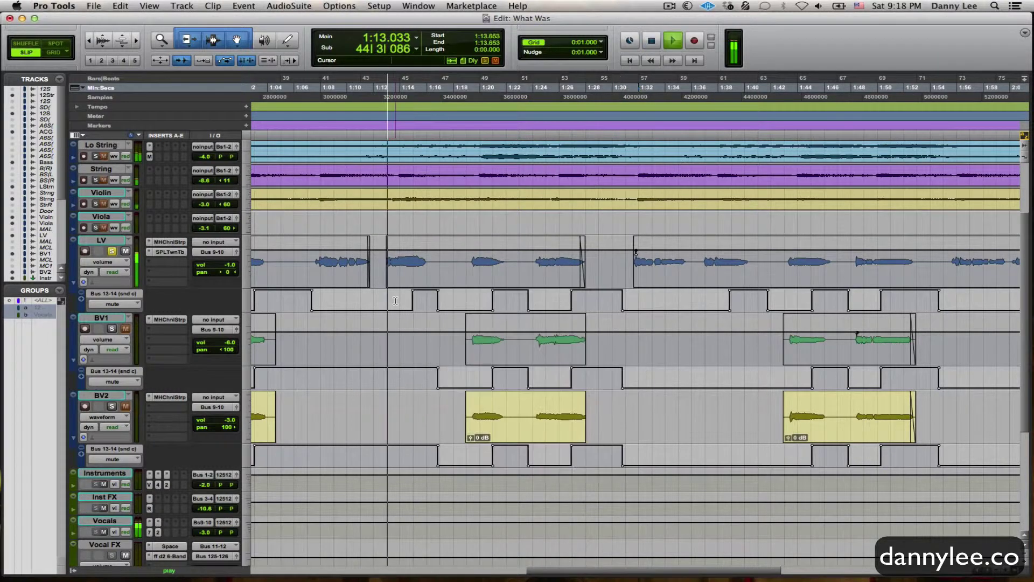
pyautogui.moveTo(405, 300); pyautogui.dragTo(634, 311)
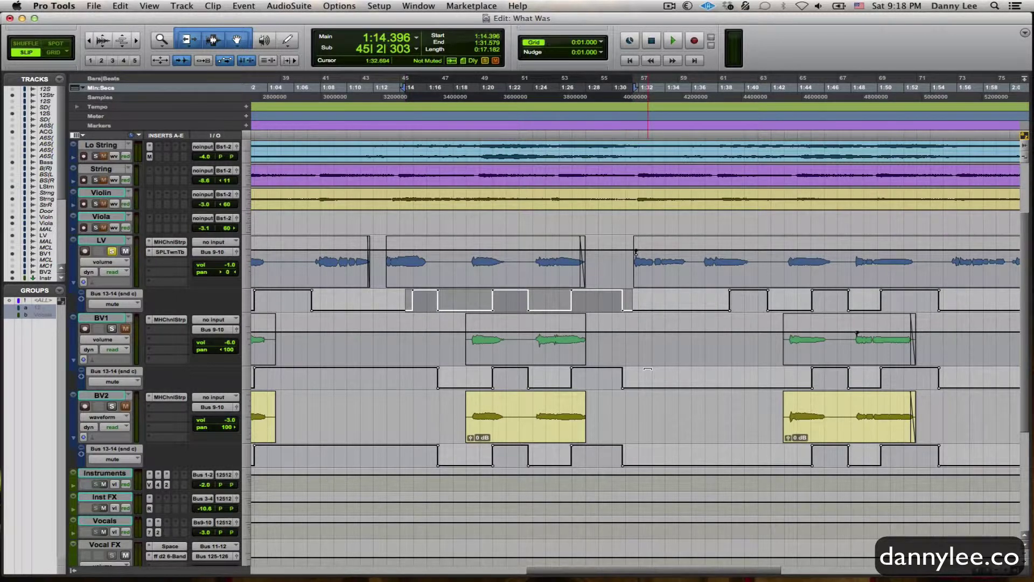
pyautogui.click(637, 405)
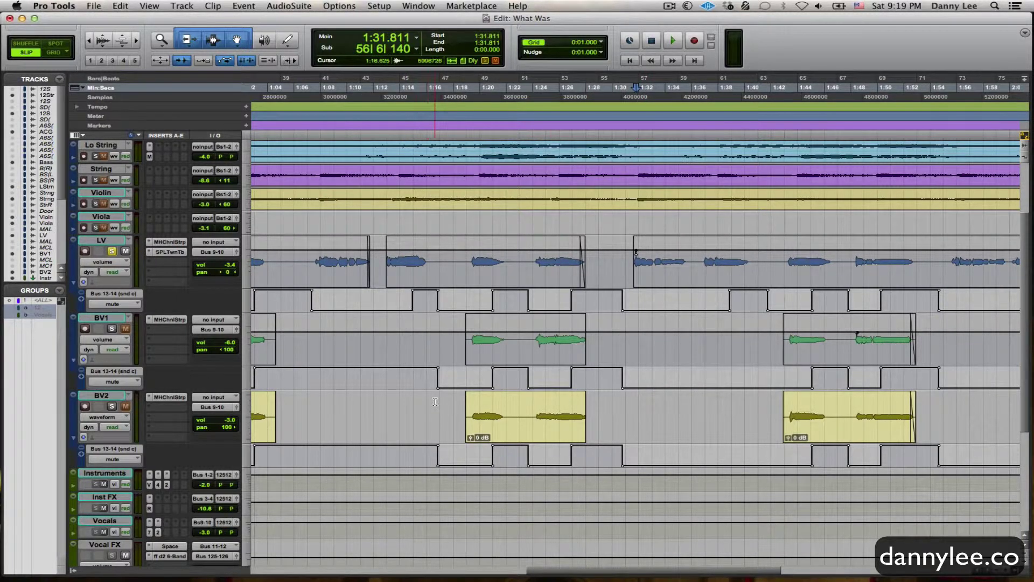
# Delete BV1 and BV2 send-mute automation from 1:15.8 to 1:32, unsolo LV, and play the mix
pyautogui.moveTo(424, 377); pyautogui.dragTo(642, 385)
pyautogui.press('Delete')
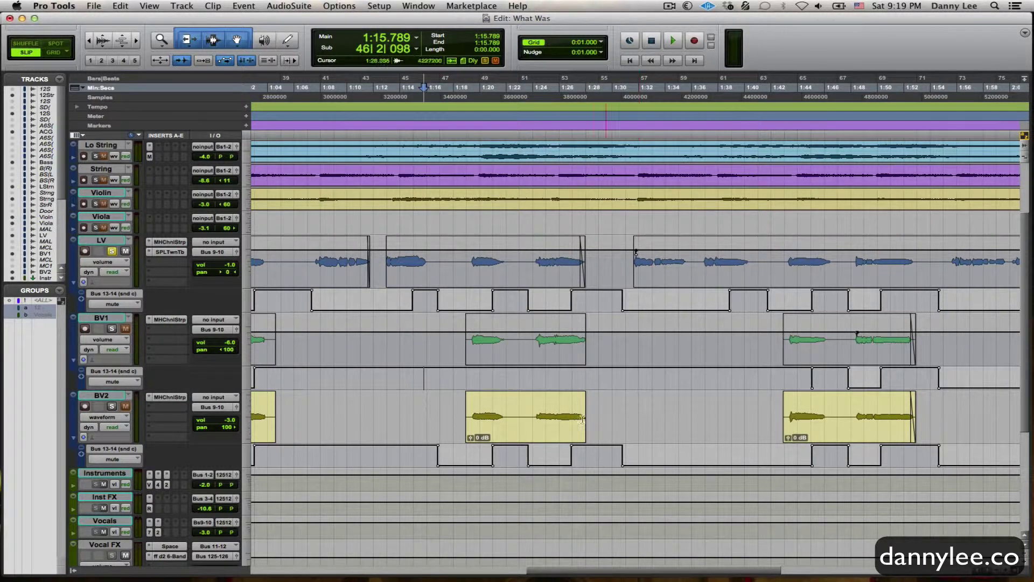
pyautogui.moveTo(424, 462); pyautogui.dragTo(631, 461)
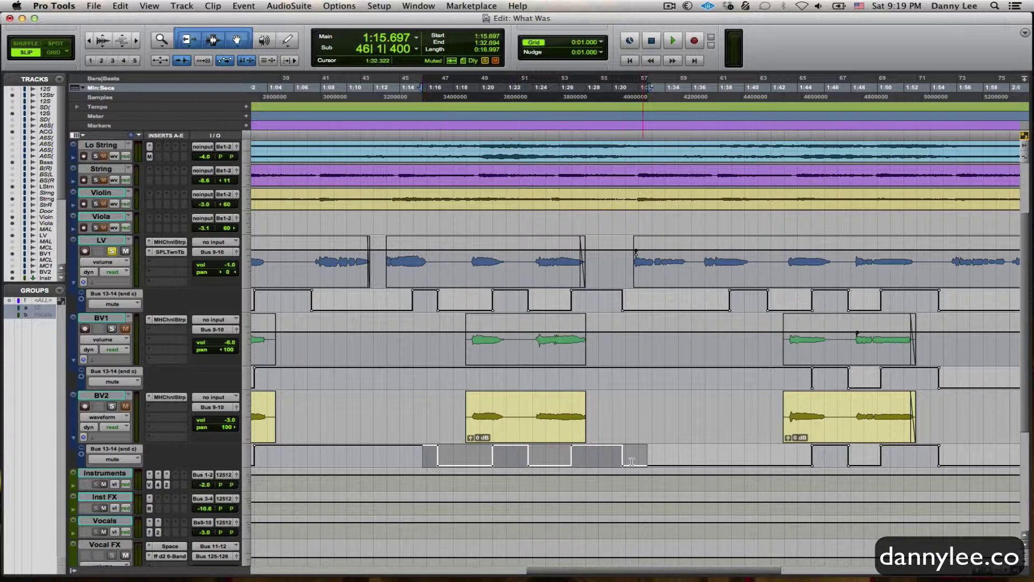
pyautogui.press('Delete')
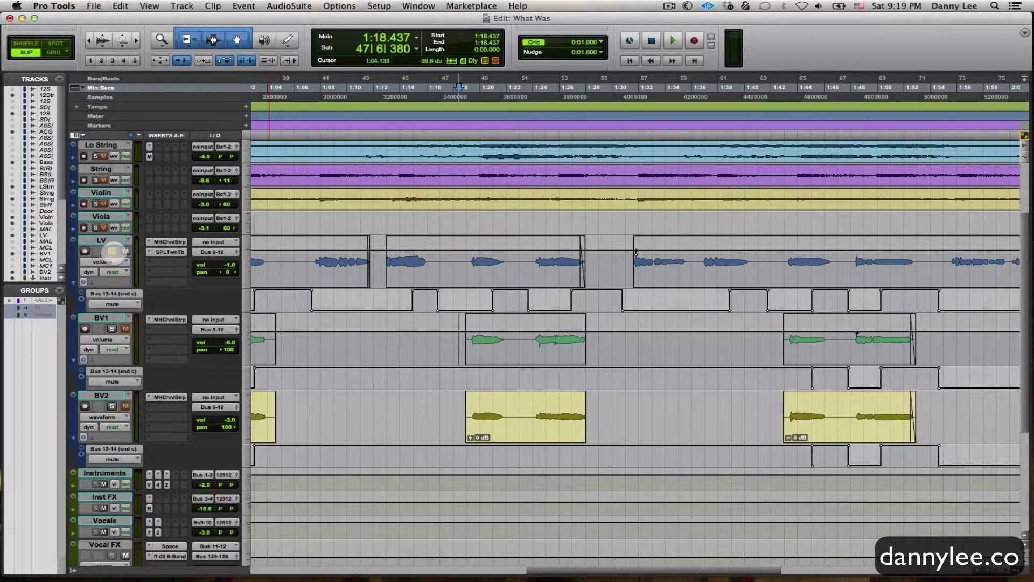
pyautogui.click(111, 251)
pyautogui.press('space')
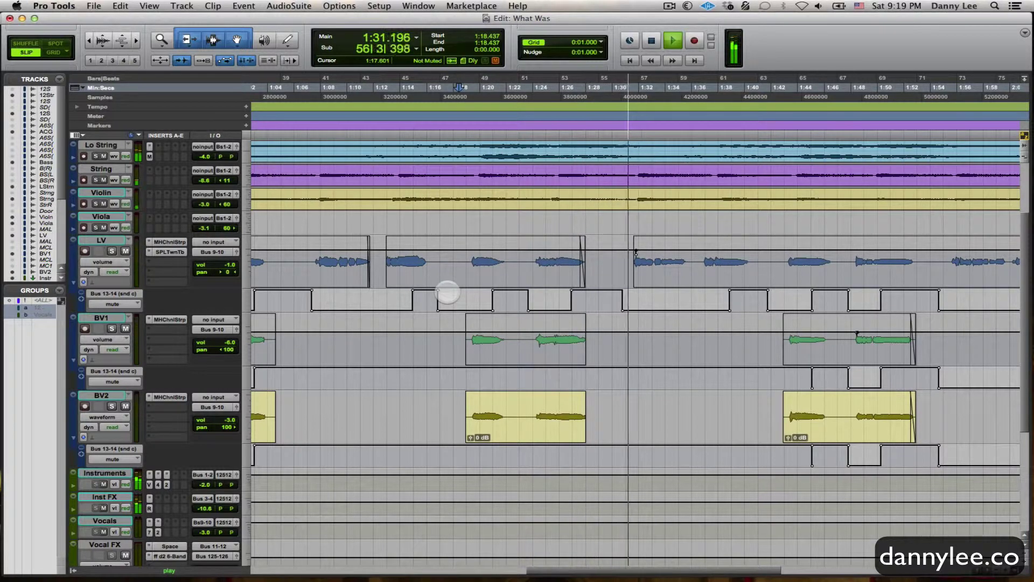
# Stop playback and undo to restore the backing-vocal mute automation
pyautogui.press('space')
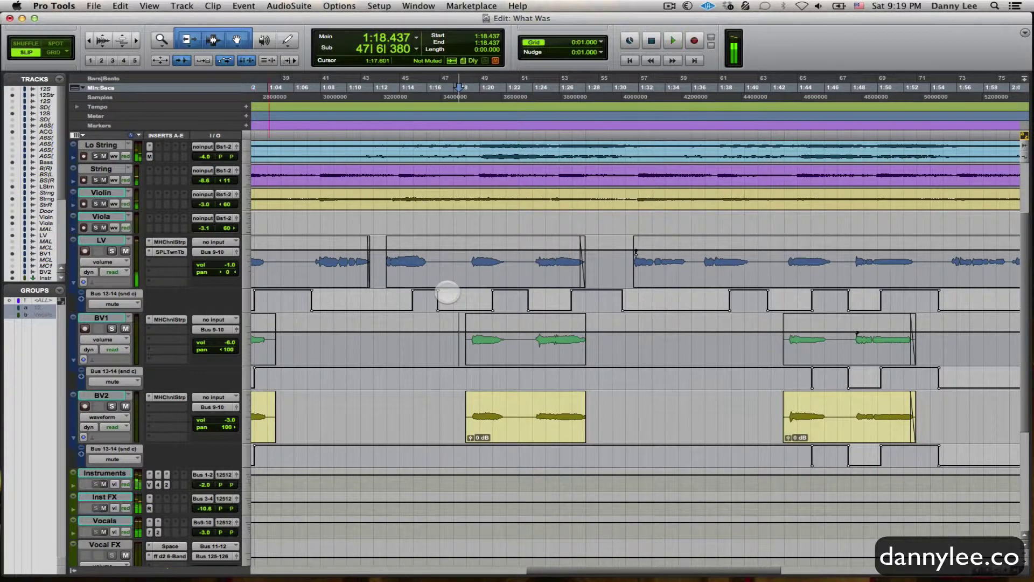
pyautogui.press('super+v')
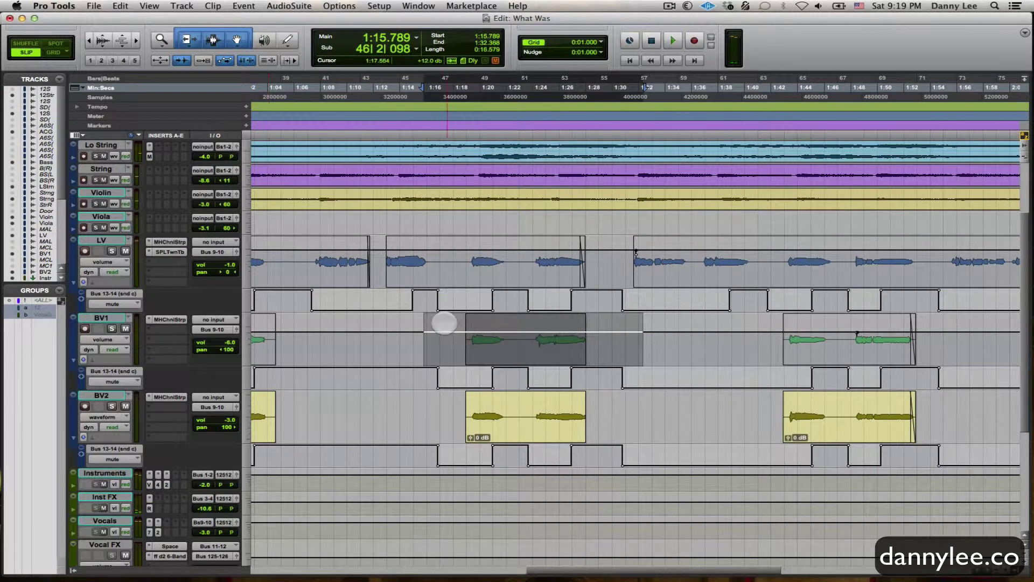
pyautogui.click(406, 337)
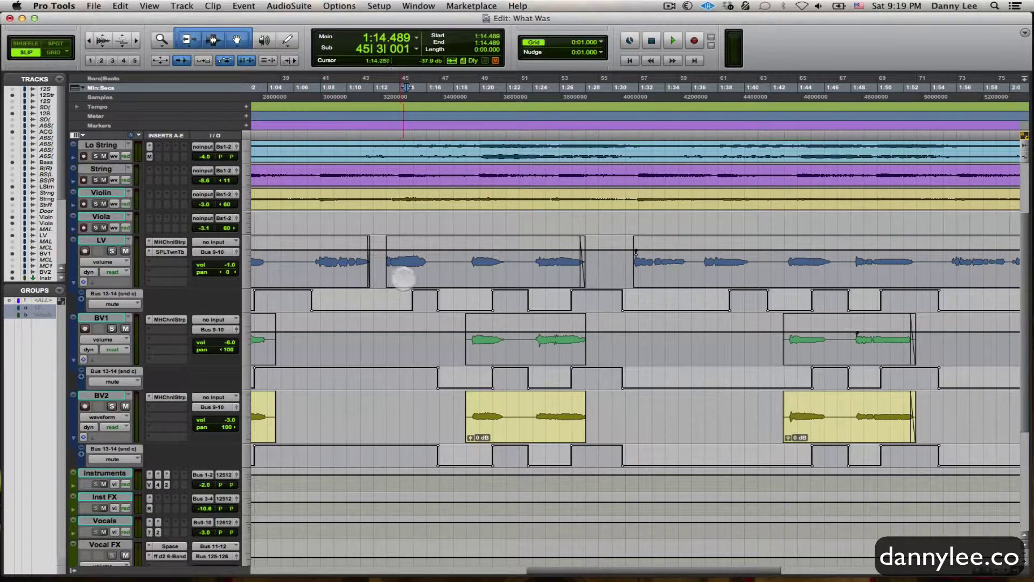
# Flatten LV's mute automation from 1:12 to 1:31 and flip the mute state over 1:12.4–1:29.6
pyautogui.moveTo(383, 296); pyautogui.dragTo(633, 295)
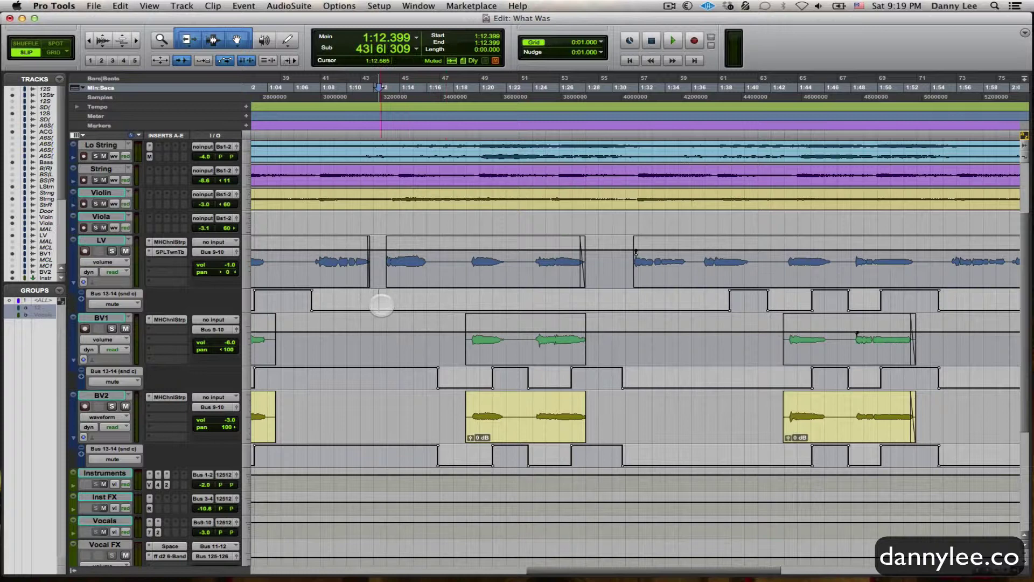
pyautogui.moveTo(380, 295); pyautogui.dragTo(607, 296)
pyautogui.click(543, 263)
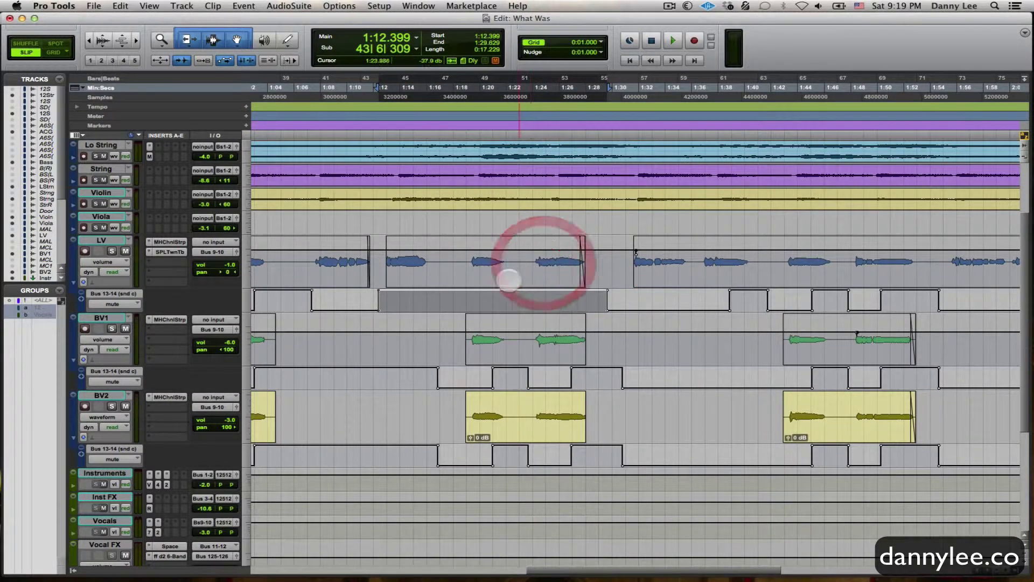
pyautogui.click(383, 296)
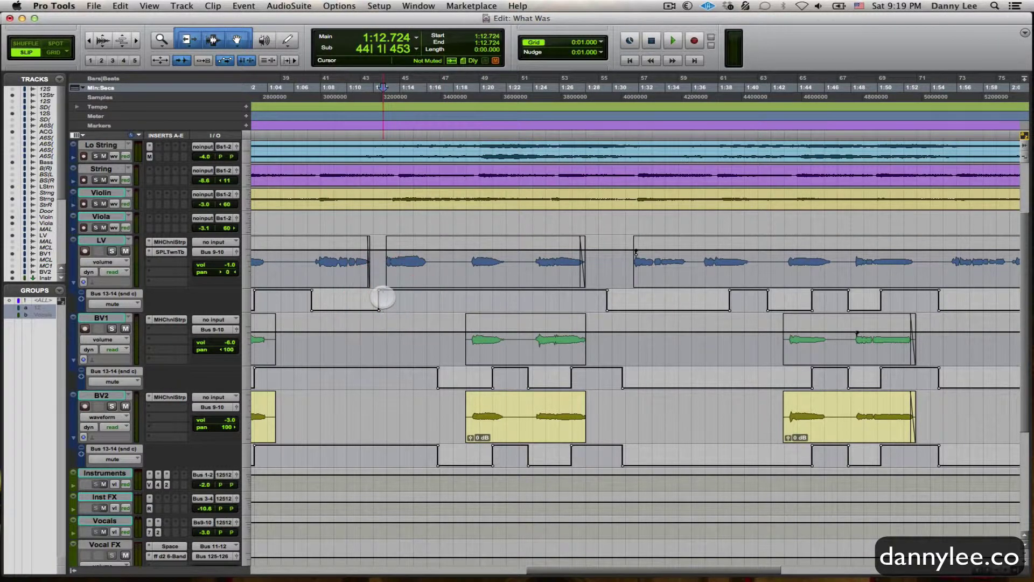
# Listen from 1:12.7, then undo twice to bring back LV's stepped mute automation
pyautogui.press('space')
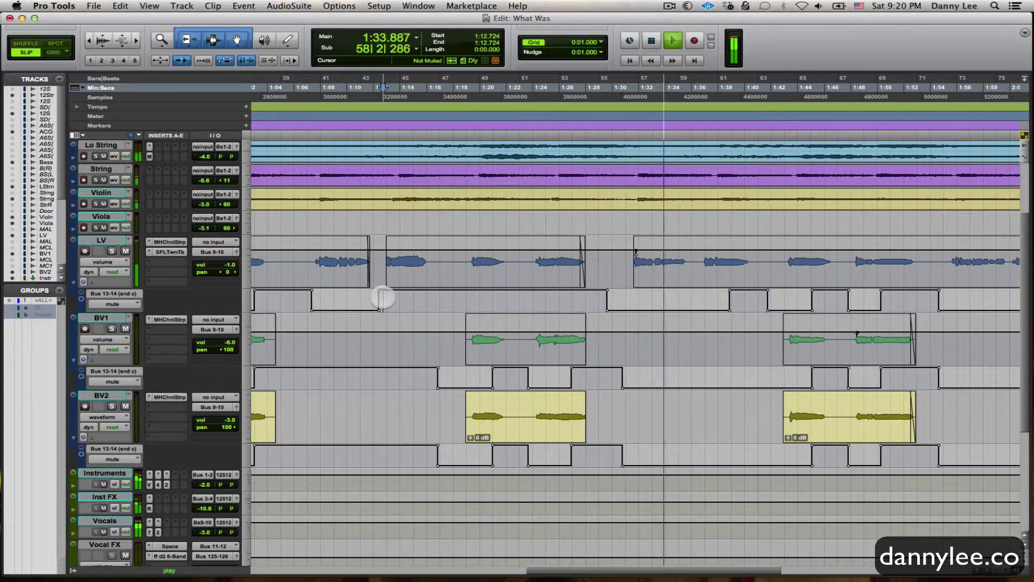
pyautogui.press('space')
pyautogui.press('super+z')
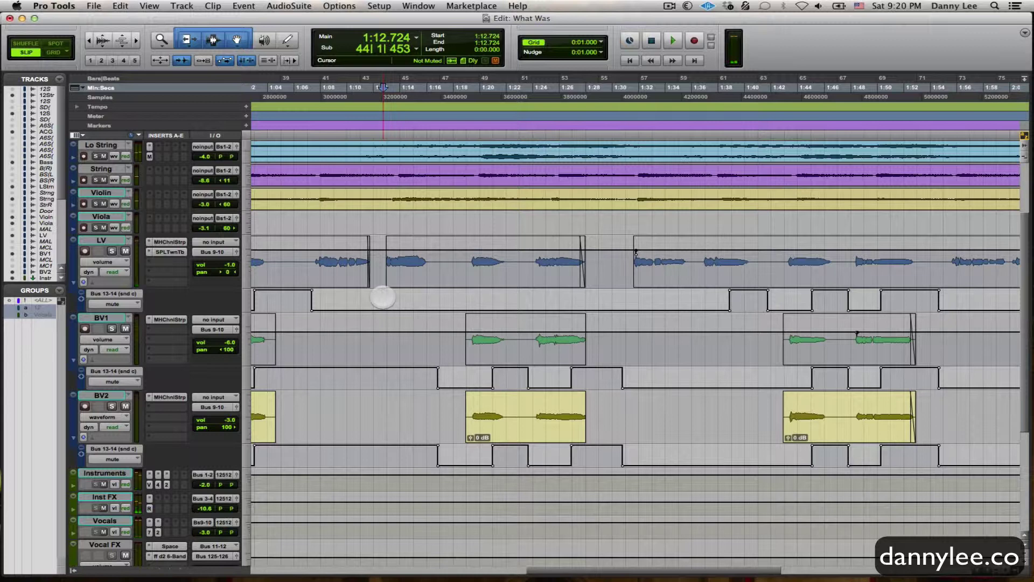
pyautogui.press('super+z')
# Deselect the LV mute lane and play back the restored mute steps
pyautogui.click(383, 297)
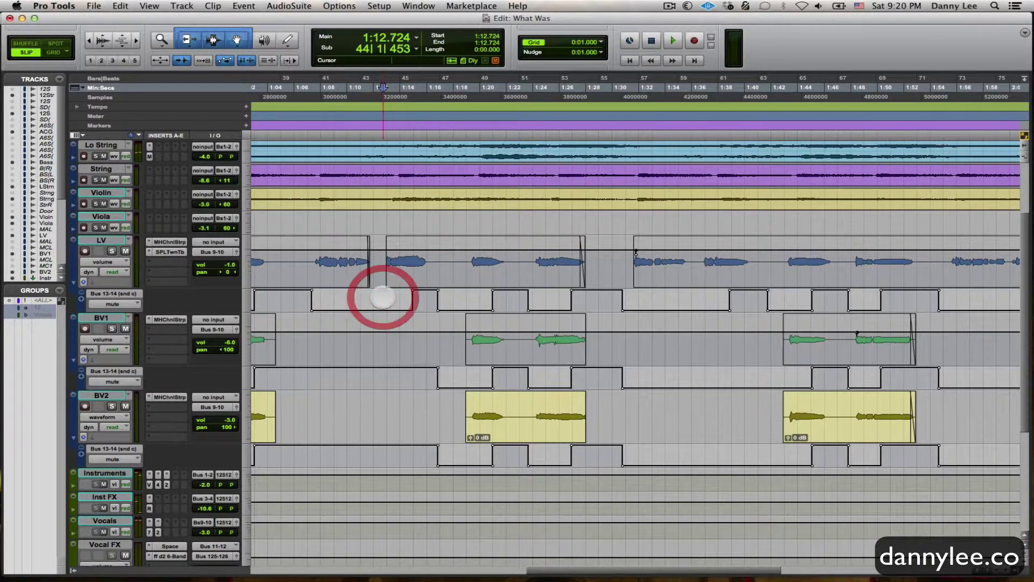
pyautogui.press('space')
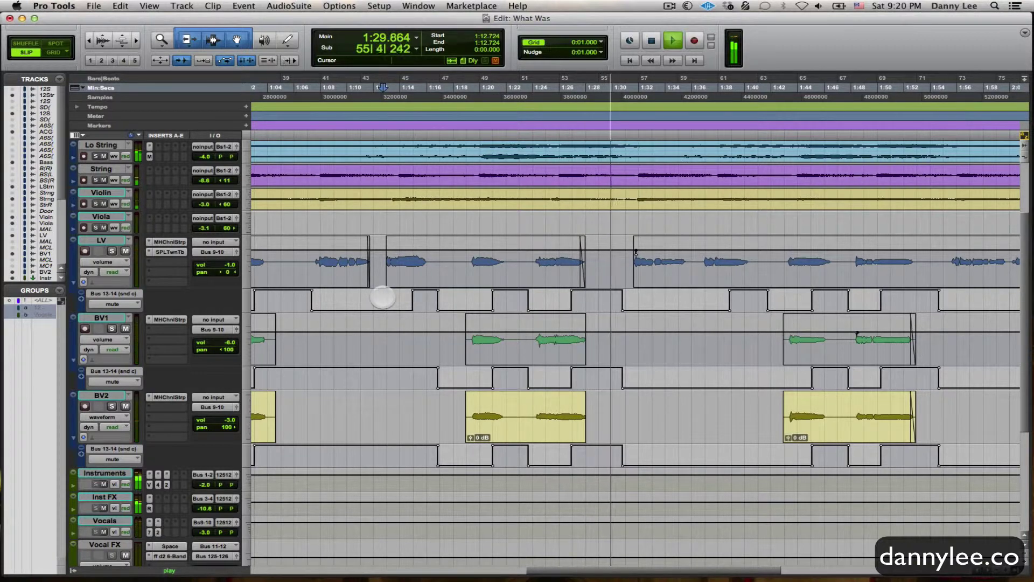
pyautogui.press('space')
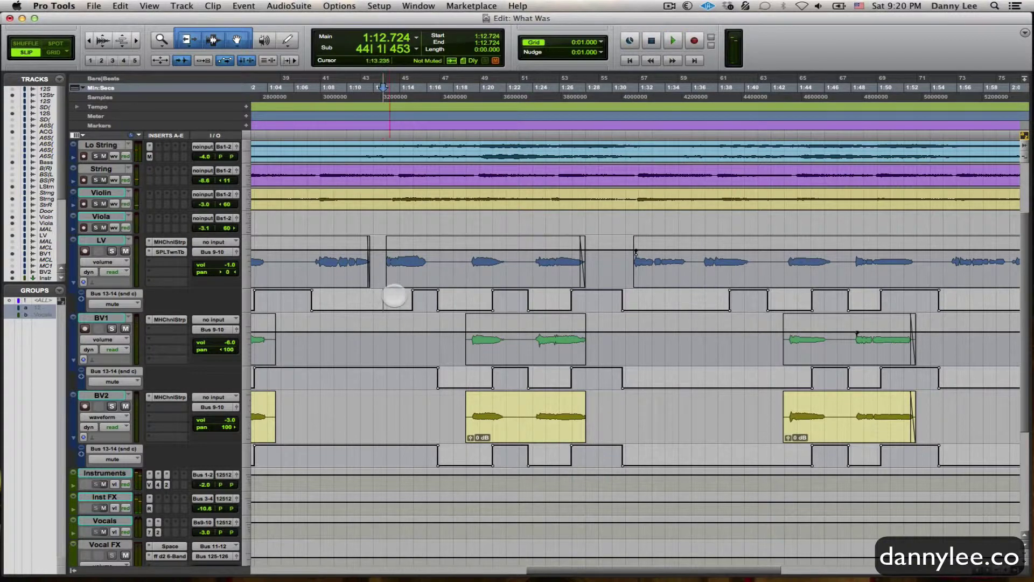
pyautogui.moveTo(416, 298); pyautogui.dragTo(624, 295)
pyautogui.click(564, 295)
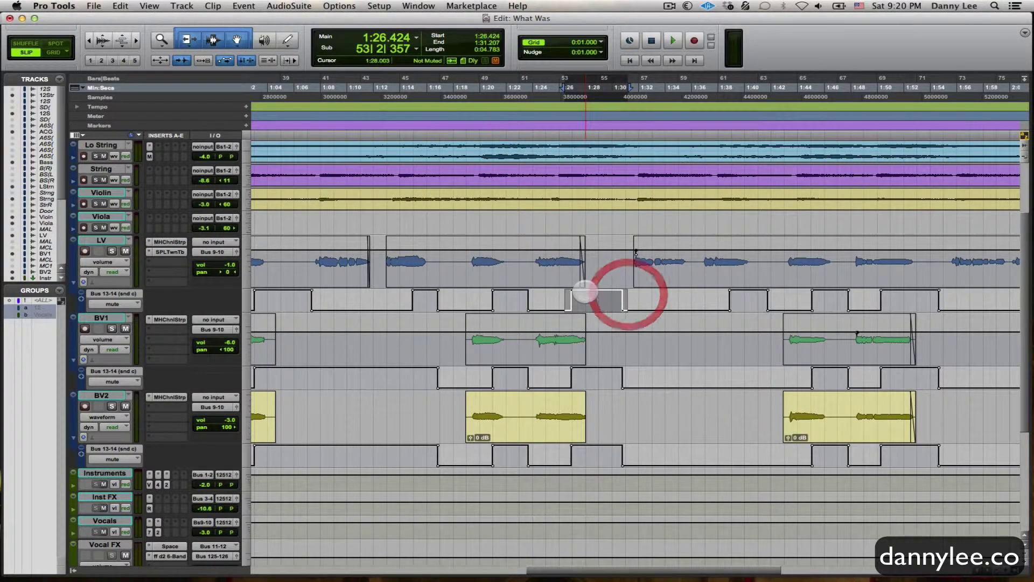
pyautogui.click(456, 295)
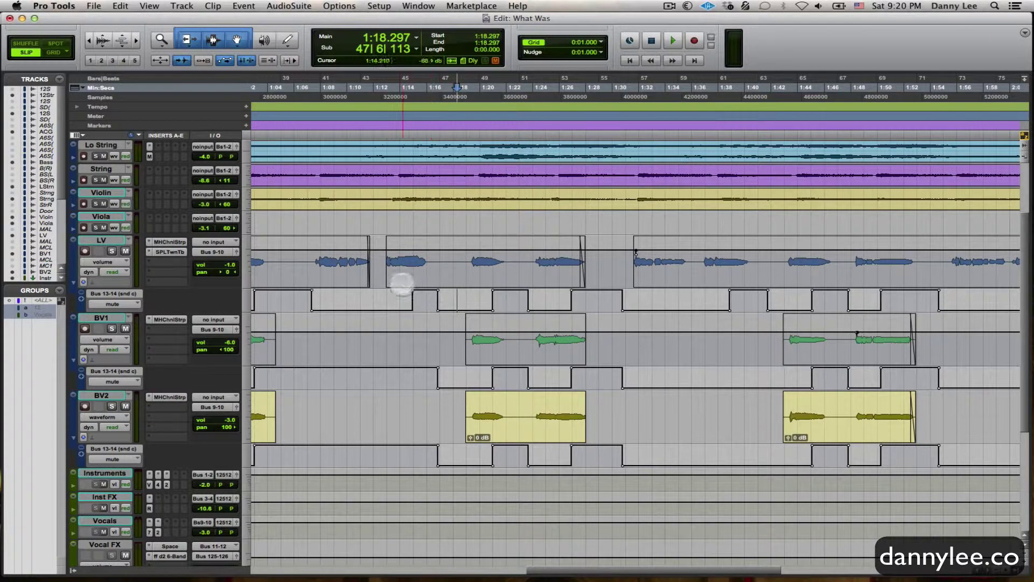
pyautogui.moveTo(381, 299); pyautogui.dragTo(606, 302)
pyautogui.click(605, 300)
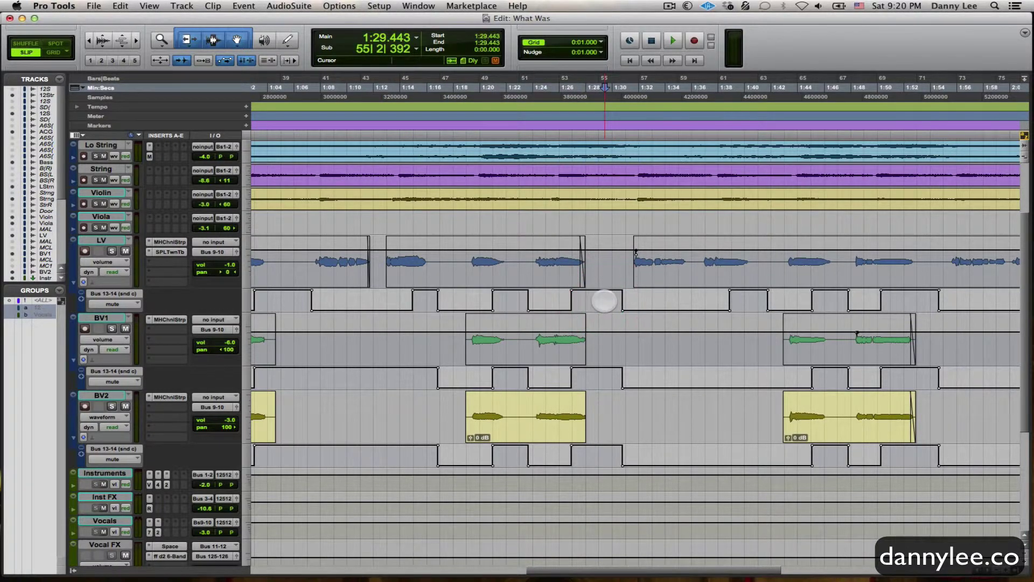